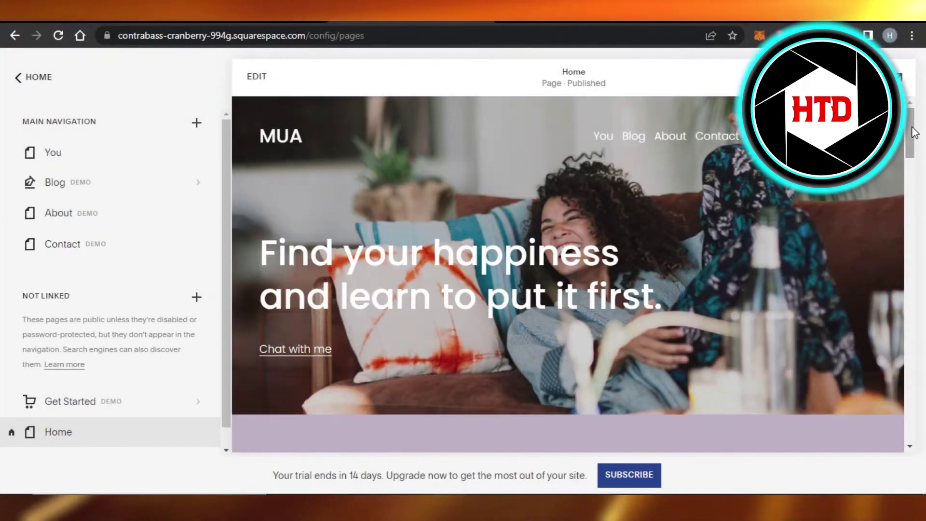
pyautogui.scroll(-3, 914, 132)
pyautogui.scroll(3, 909, 125)
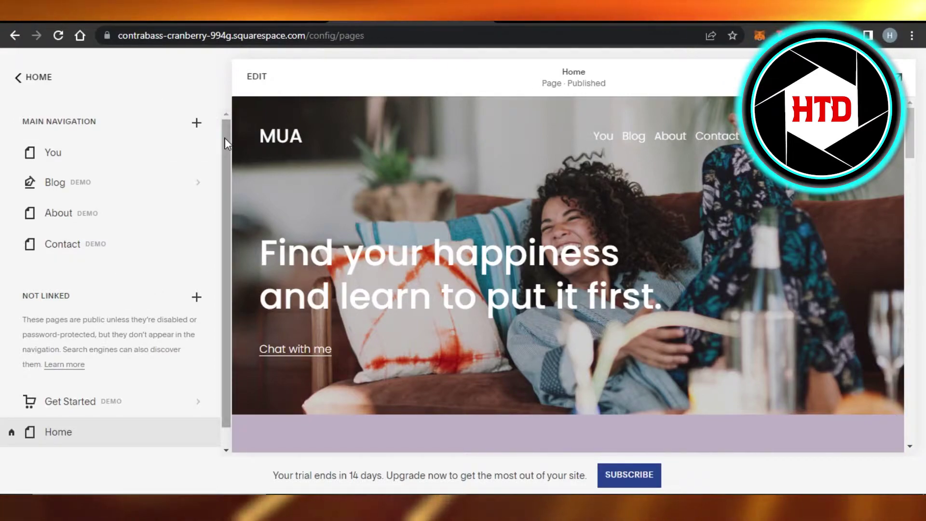
pyautogui.moveTo(229, 159)
pyautogui.mouseDown()
pyautogui.moveTo(226, 223)
pyautogui.moveTo(226, 127)
pyautogui.mouseUp()
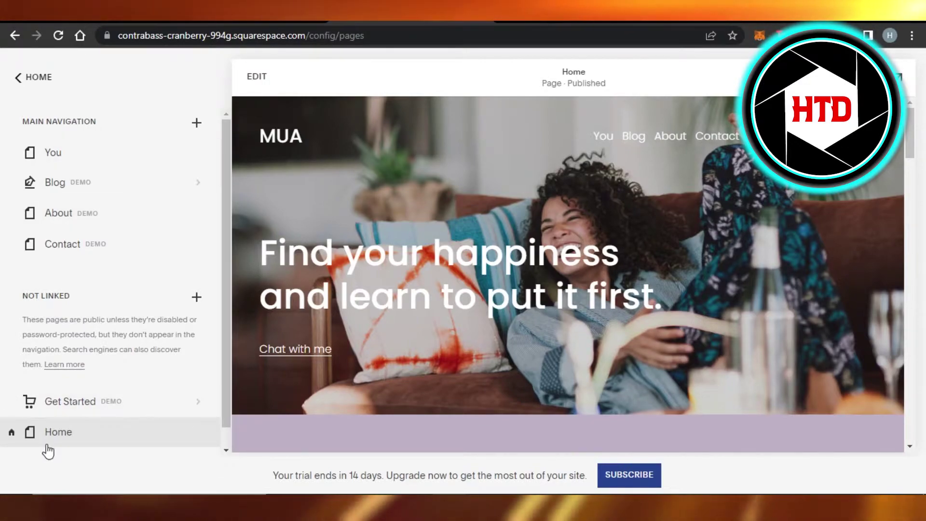
# Edit the Home page and open the Learn More button's Design style dropdown
pyautogui.click(257, 77)
pyautogui.scroll(-5, 463, 290)
pyautogui.scroll(-4, 463, 290)
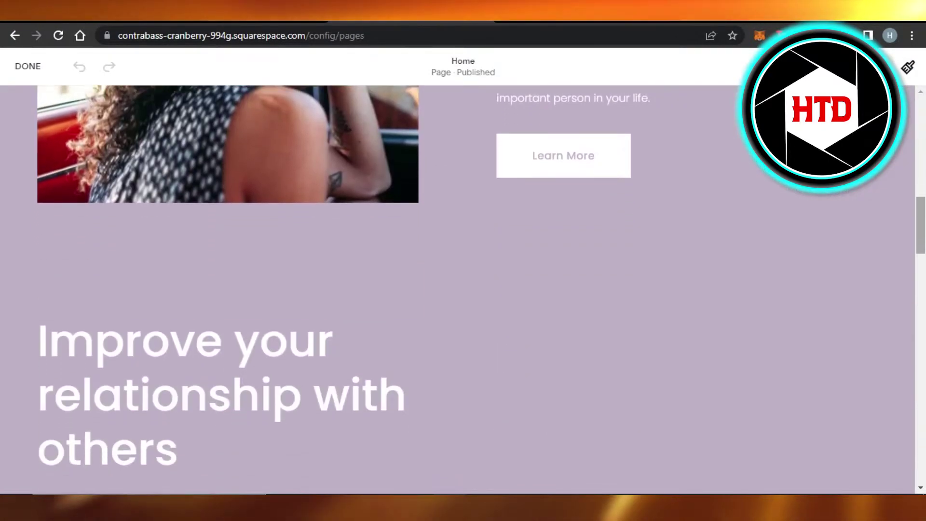
pyautogui.scroll(2, 562, 189)
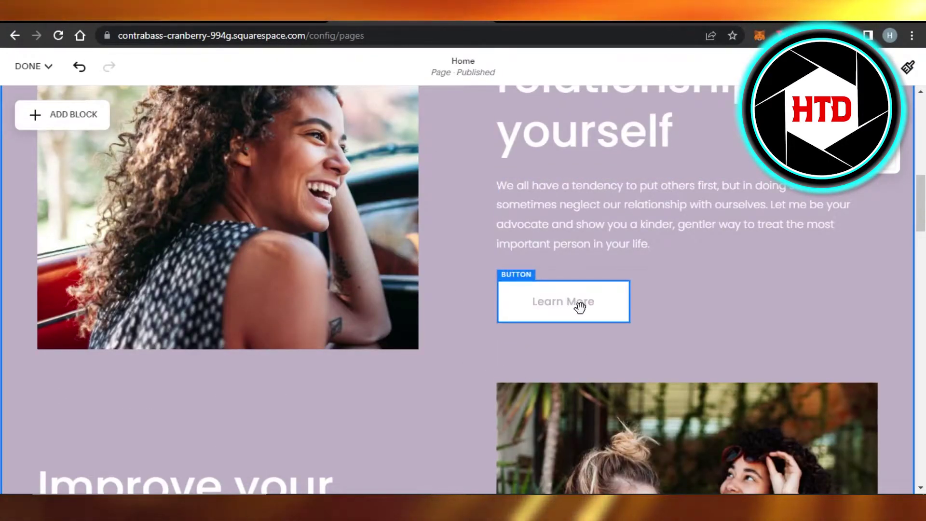
pyautogui.click(546, 307)
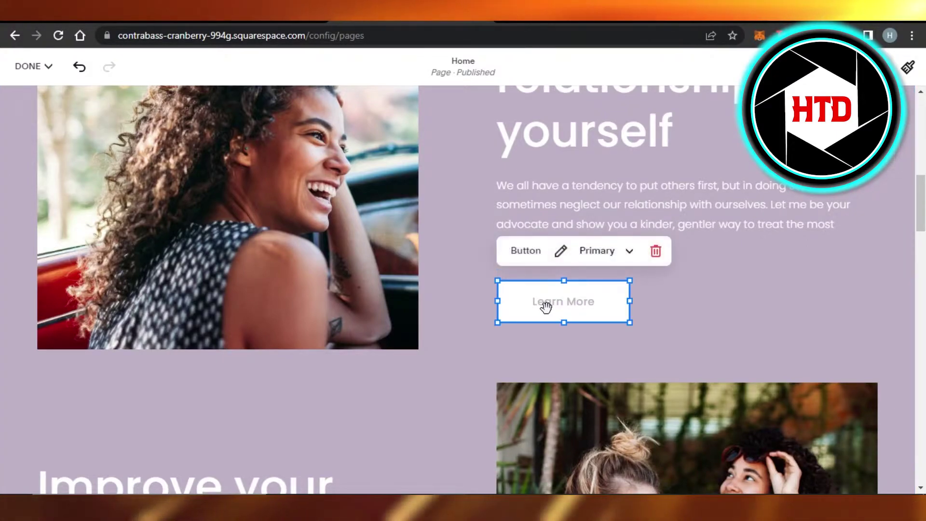
pyautogui.click(561, 252)
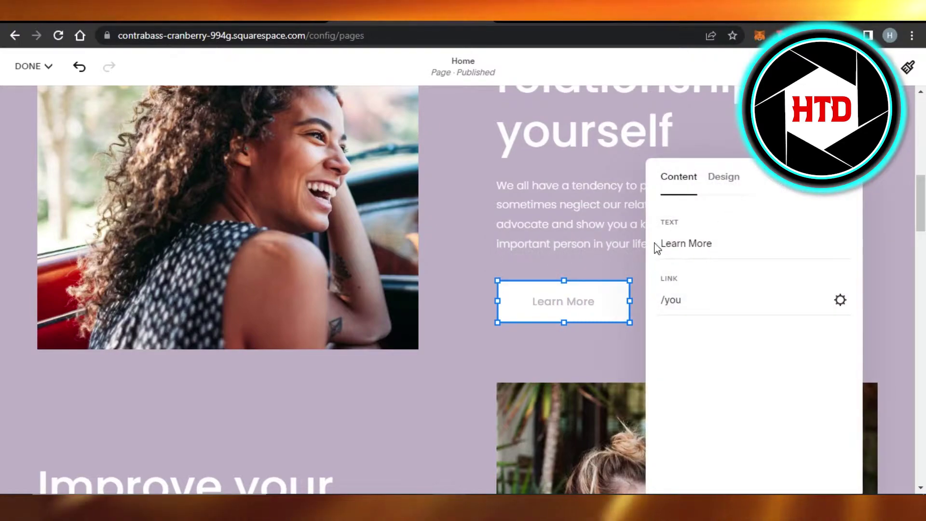
pyautogui.click(733, 185)
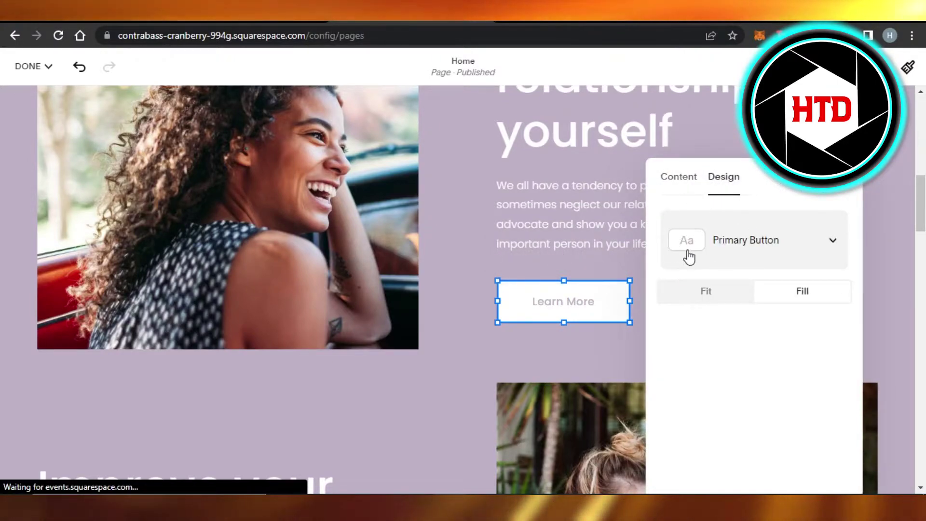
pyautogui.click(727, 257)
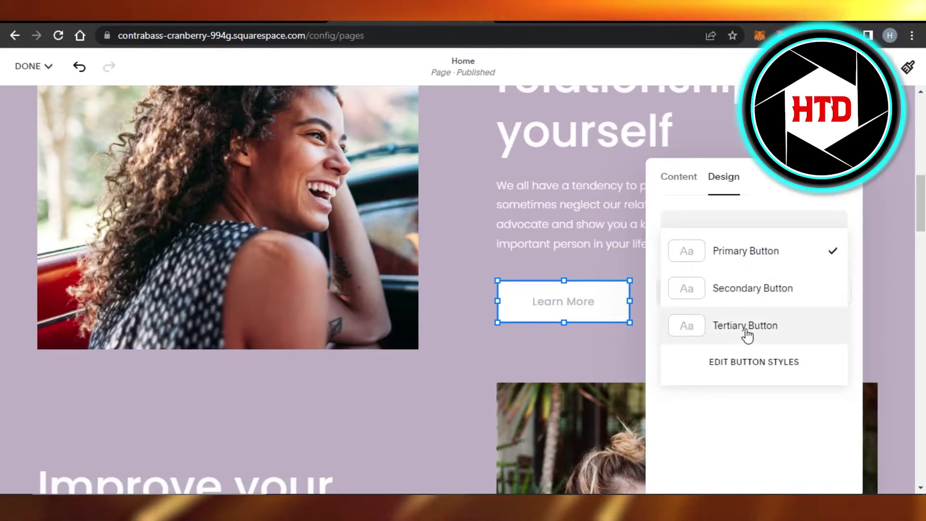
# Visit Edit Button Styles, dismiss the new button styles announcement, and return to Site Styles
pyautogui.click(739, 368)
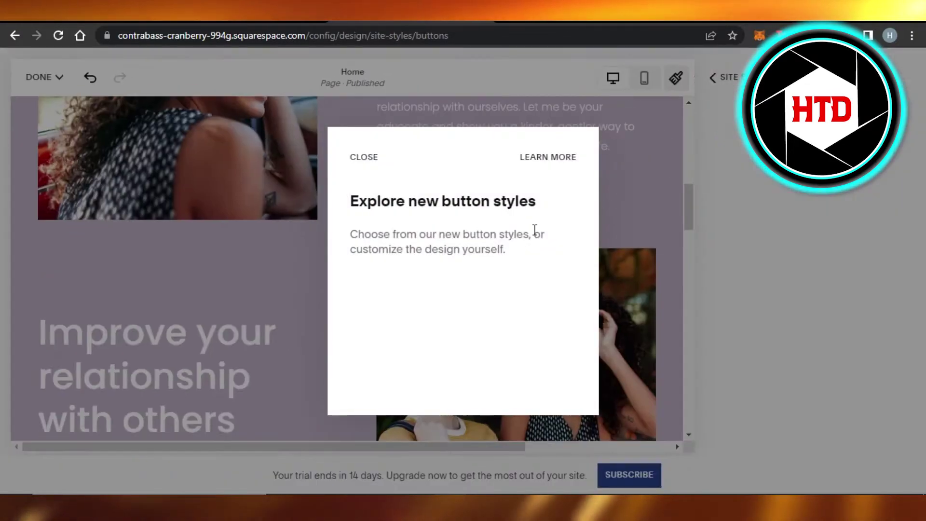
pyautogui.click(864, 219)
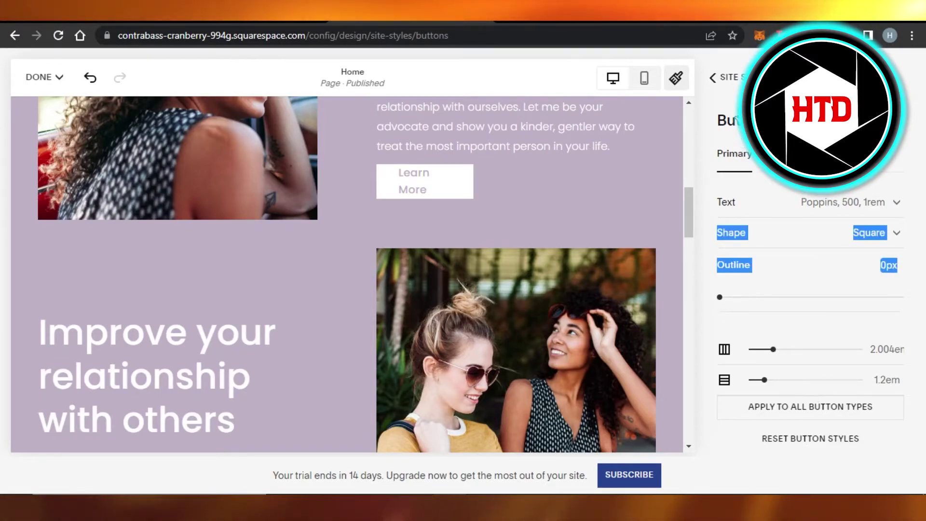
pyautogui.click(714, 79)
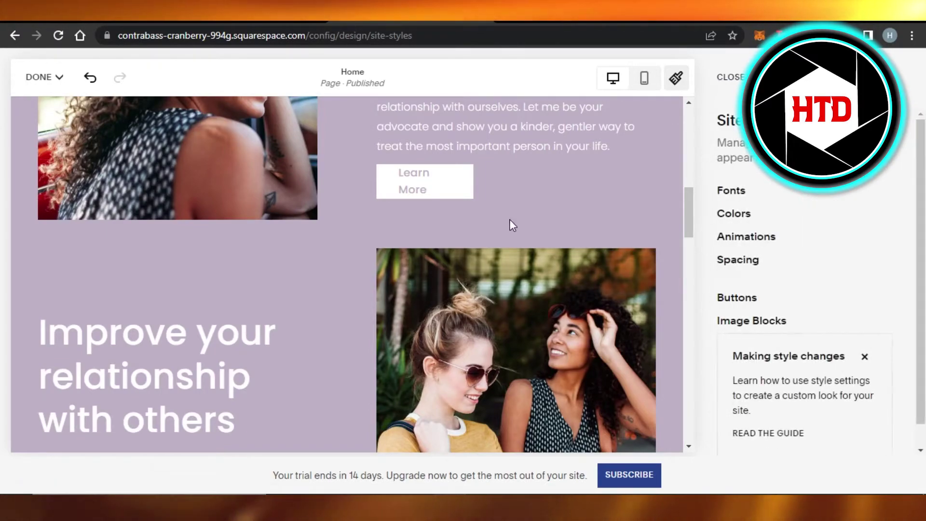
# Browse the Colors themes, preview Darkest 1, and return to the colour themes list
pyautogui.click(736, 214)
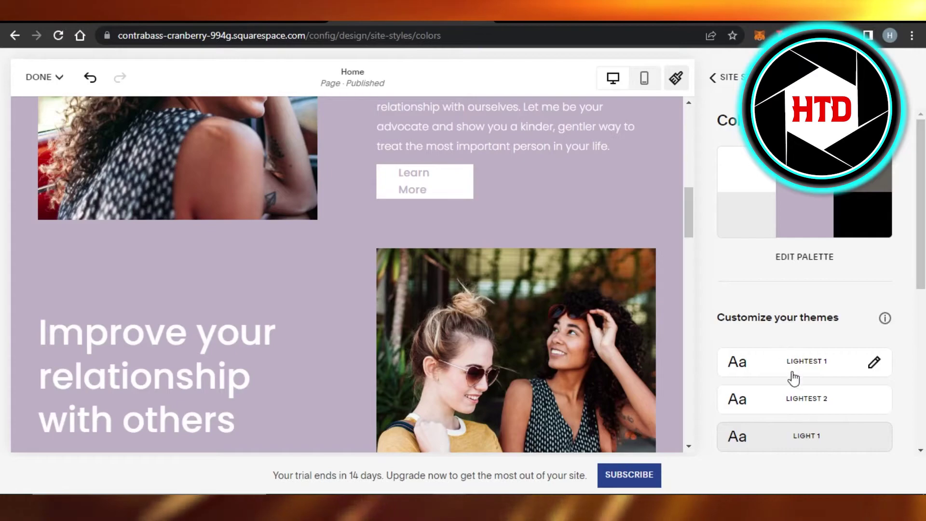
pyautogui.scroll(-3, 894, 326)
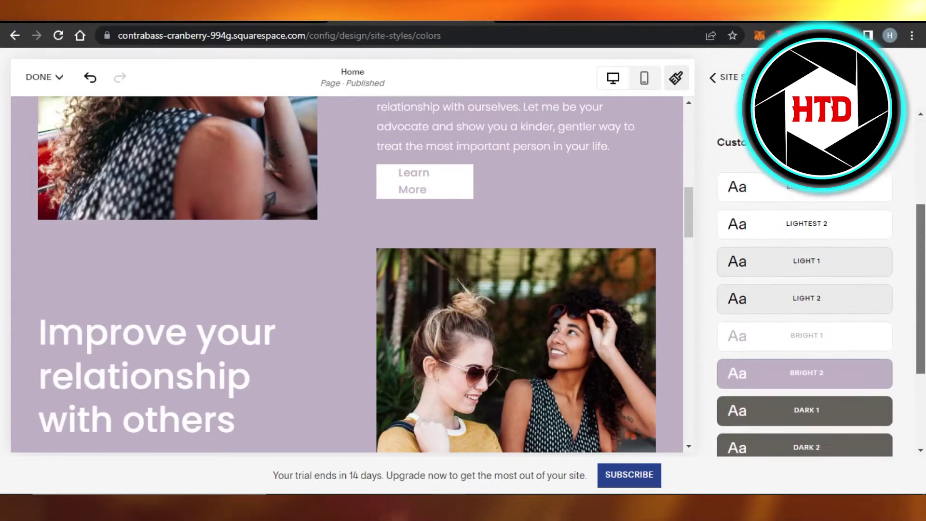
pyautogui.moveTo(804, 432)
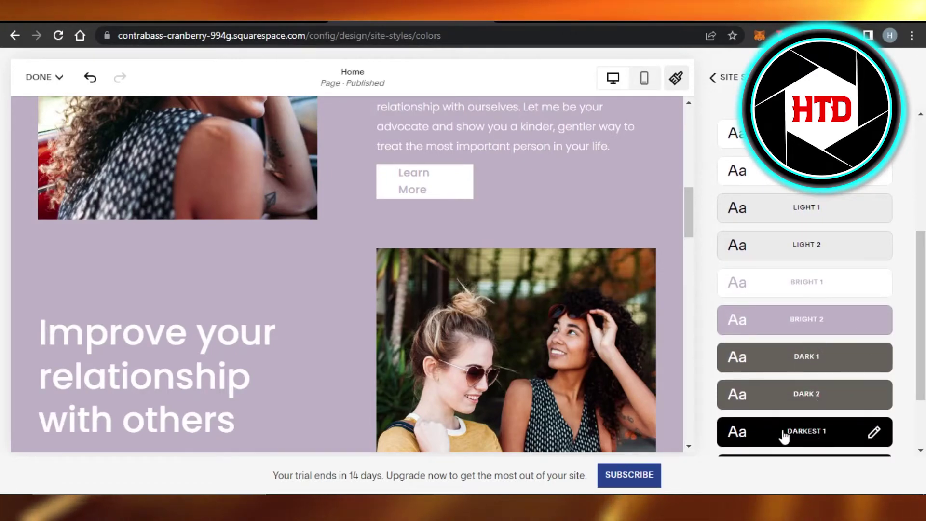
pyautogui.click(784, 436)
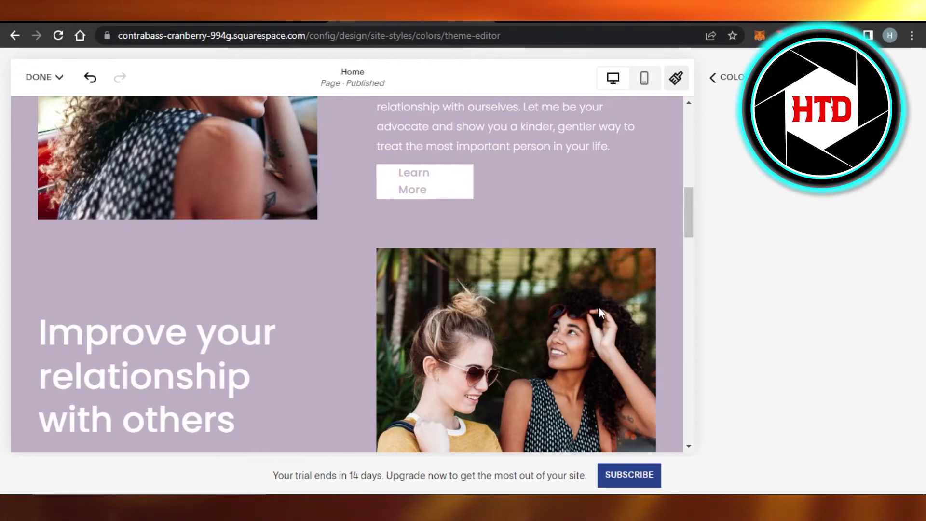
pyautogui.click(734, 214)
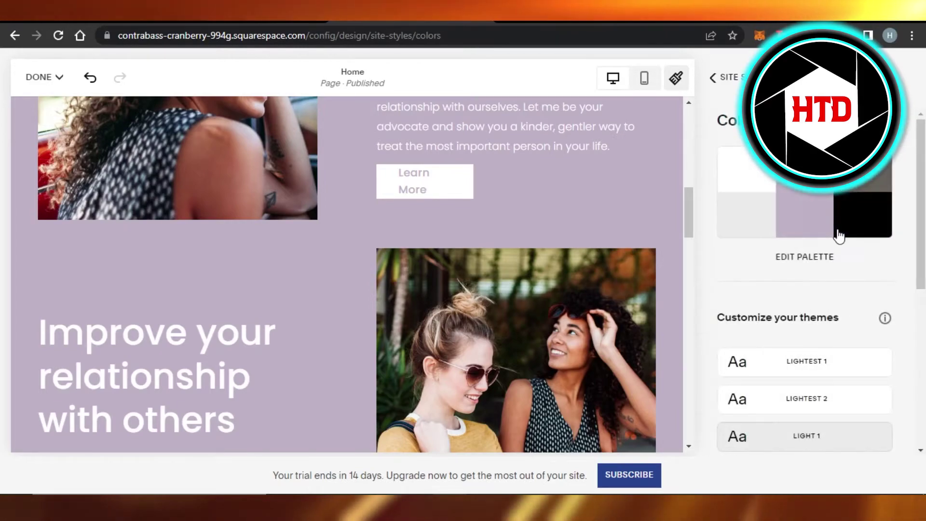
pyautogui.scroll(-3, 838, 290)
pyautogui.scroll(-1, 805, 289)
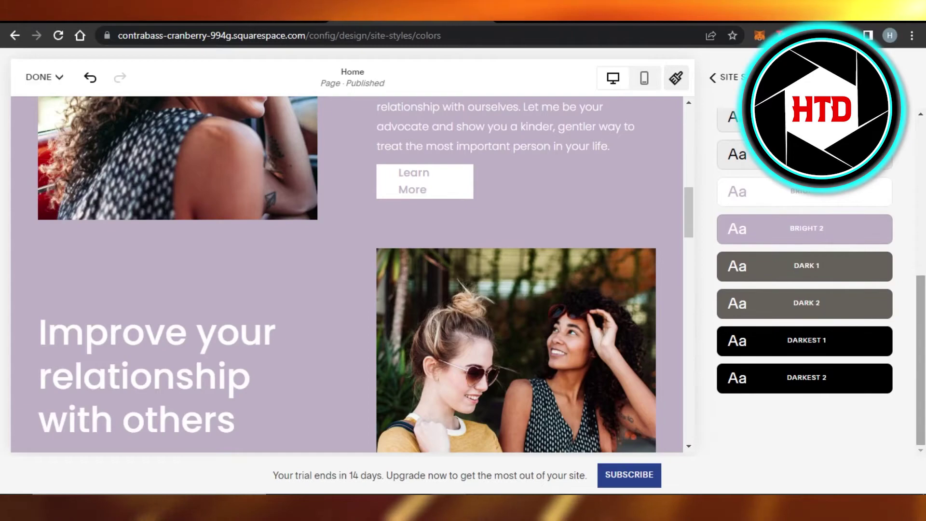
pyautogui.scroll(3, 804, 289)
pyautogui.moveTo(805, 212)
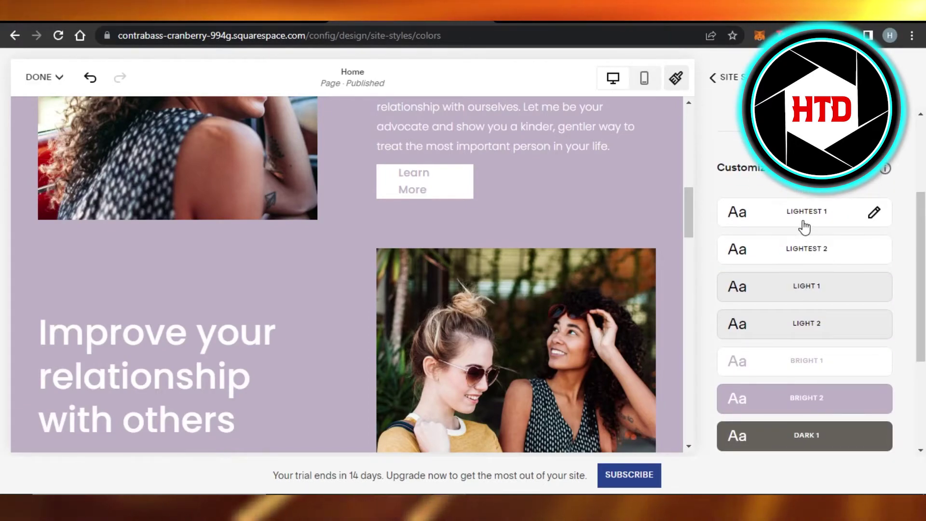
pyautogui.click(804, 224)
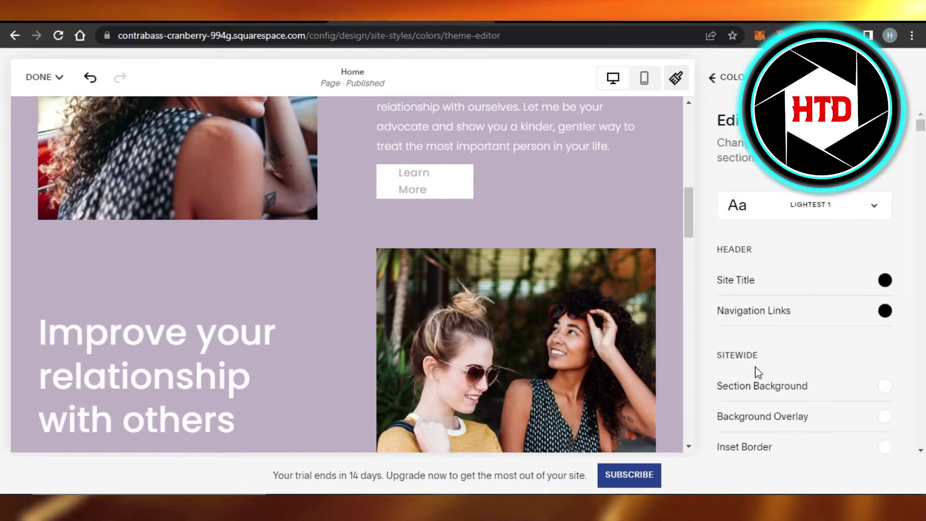
pyautogui.scroll(-5, 924, 157)
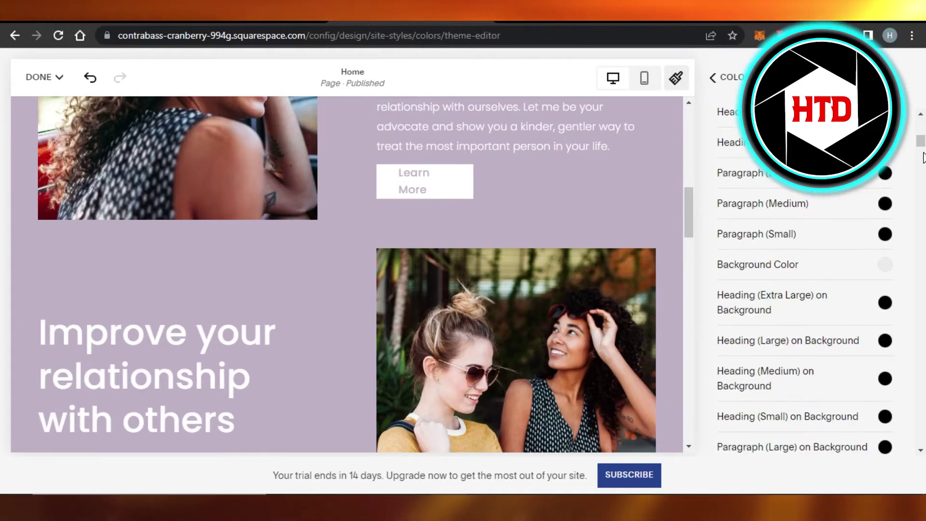
pyautogui.scroll(-2, 923, 167)
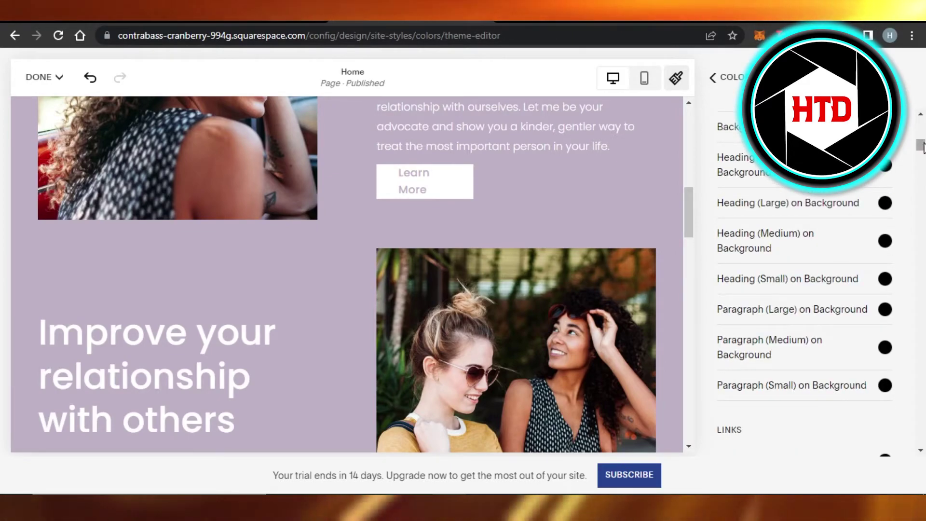
pyautogui.moveTo(923, 147); pyautogui.dragTo(924, 226)
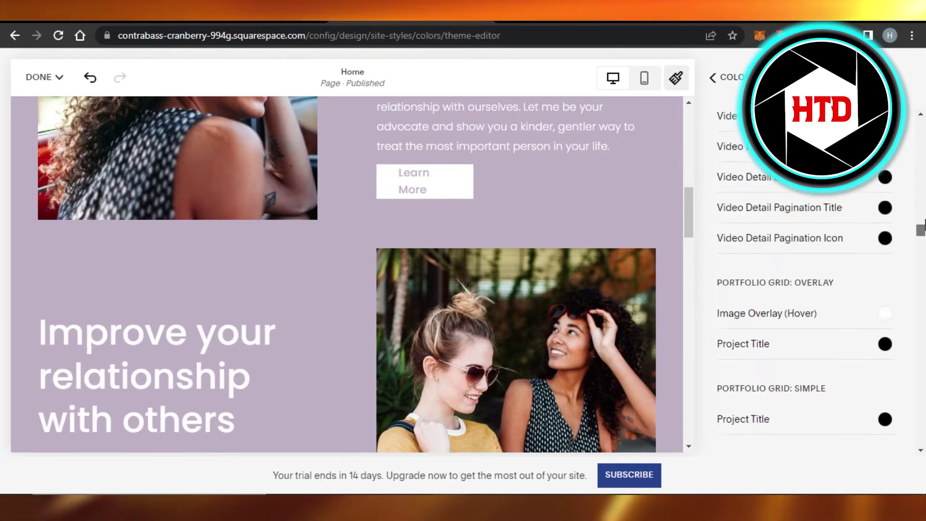
pyautogui.moveTo(923, 227); pyautogui.dragTo(924, 125)
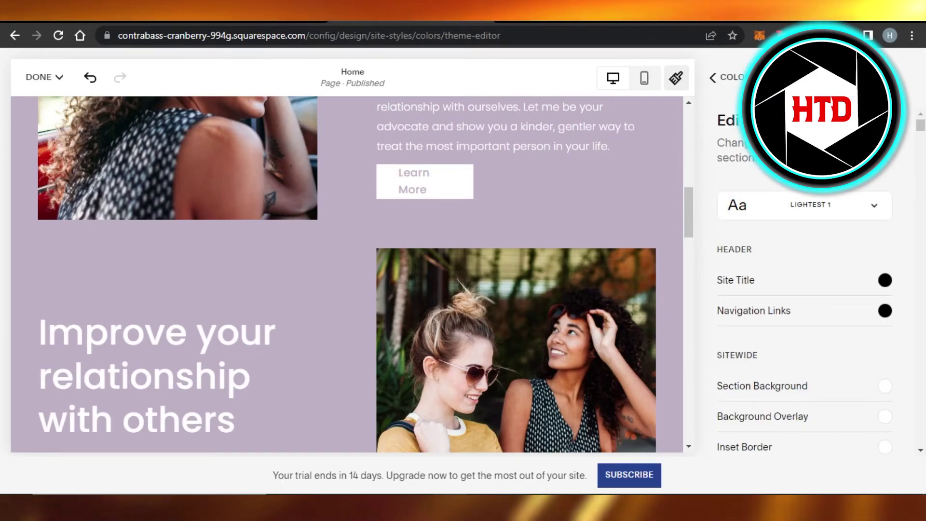
pyautogui.click(715, 80)
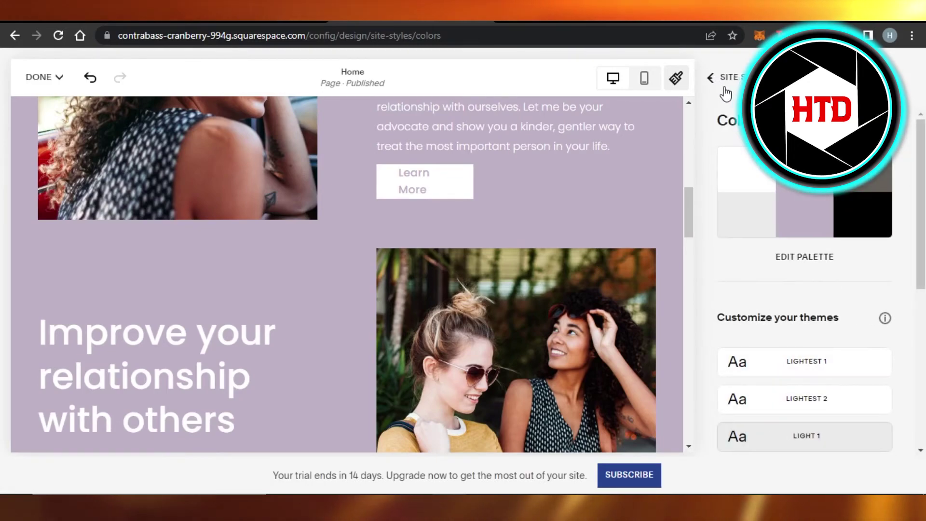
# Leave Site Styles and reopen the Learn More button's Design settings, still Primary Button
pyautogui.click(712, 81)
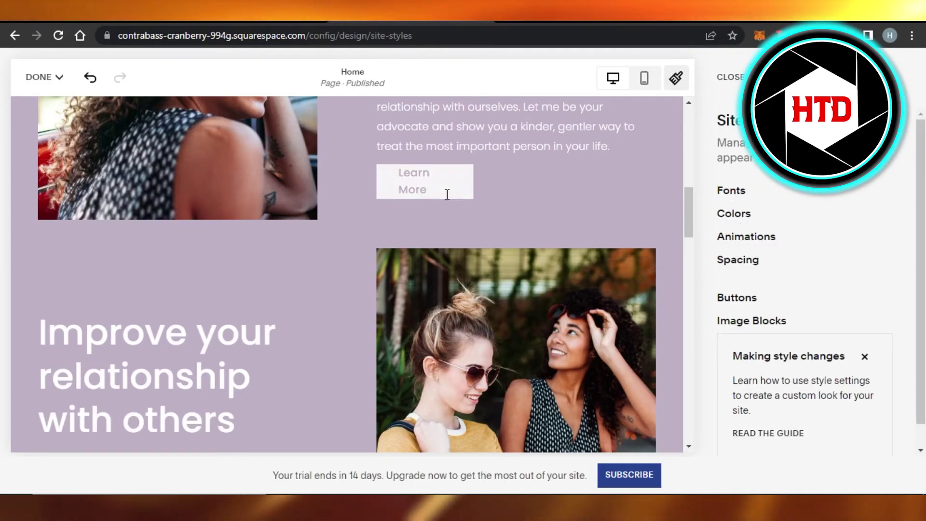
pyautogui.click(660, 268)
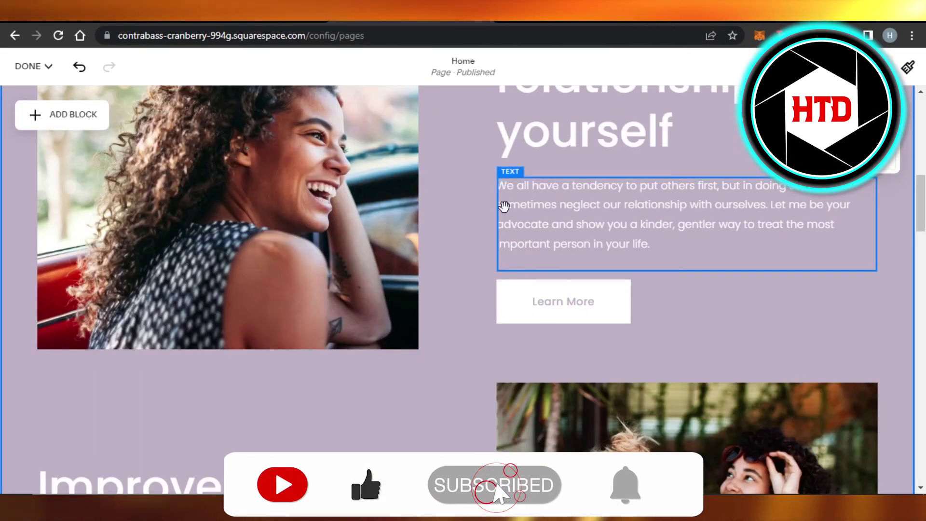
pyautogui.click(598, 308)
pyautogui.click(561, 251)
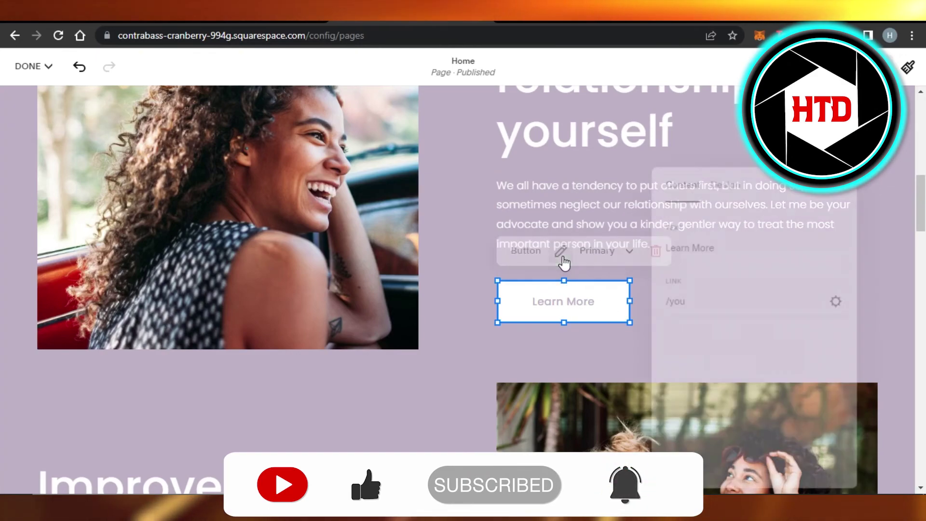
pyautogui.click(723, 181)
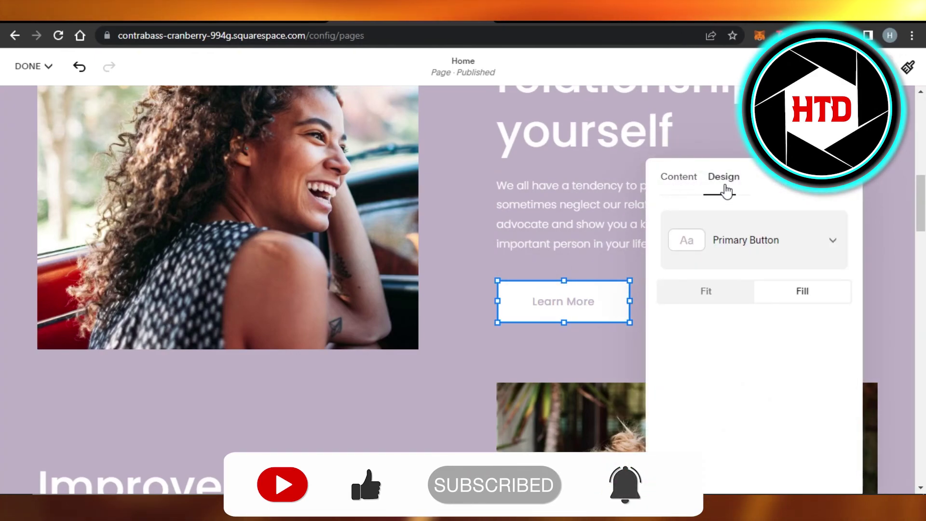